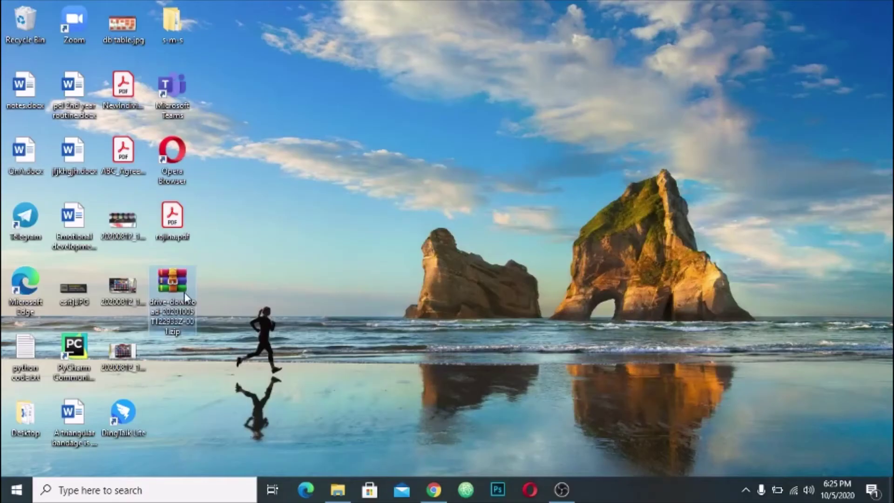
# - Extract the drive-download zip archive on the desktop to its own folder and unpack the self-extracting Setup.exe inside it
pyautogui.rightClick(184, 292)
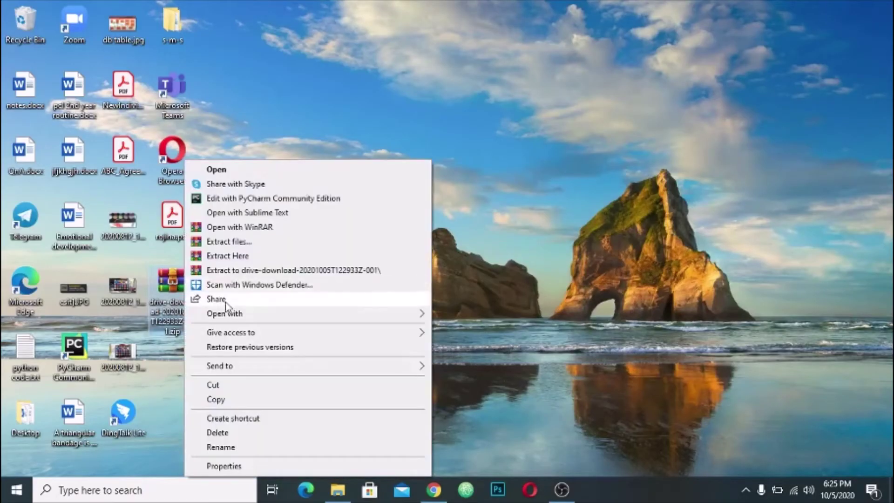
pyautogui.click(228, 241)
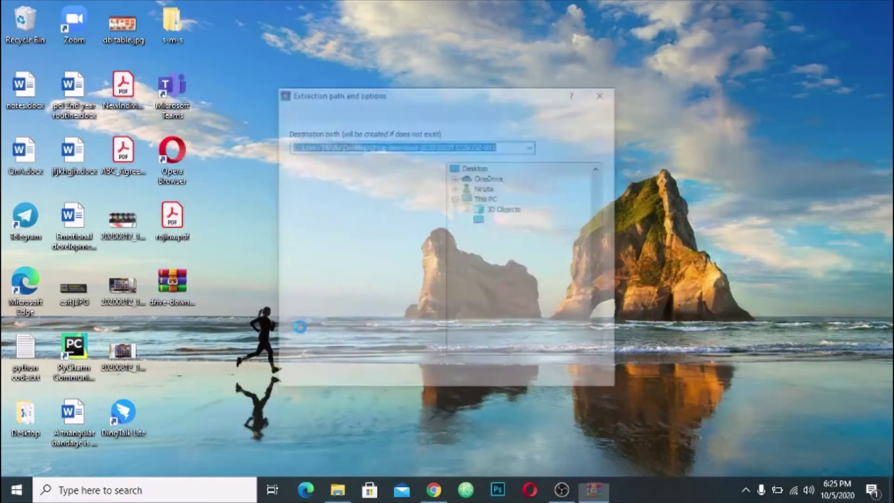
pyautogui.click(482, 375)
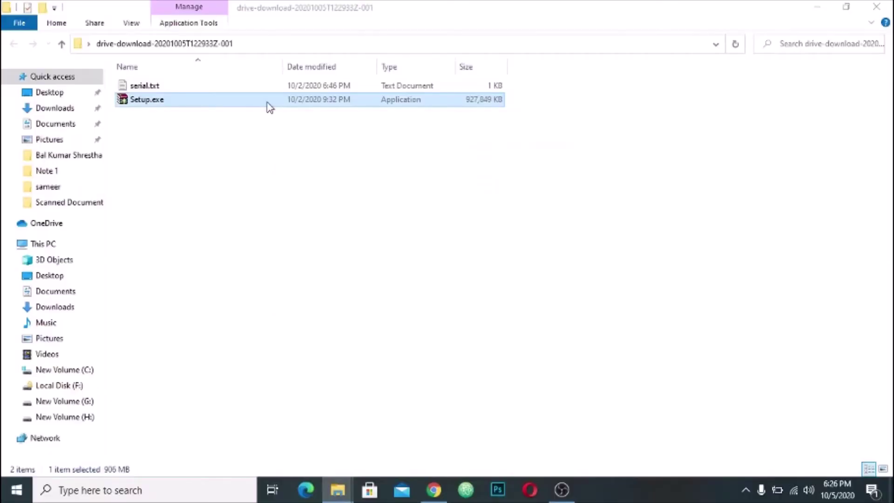
pyautogui.doubleClick(267, 101)
pyautogui.click(522, 355)
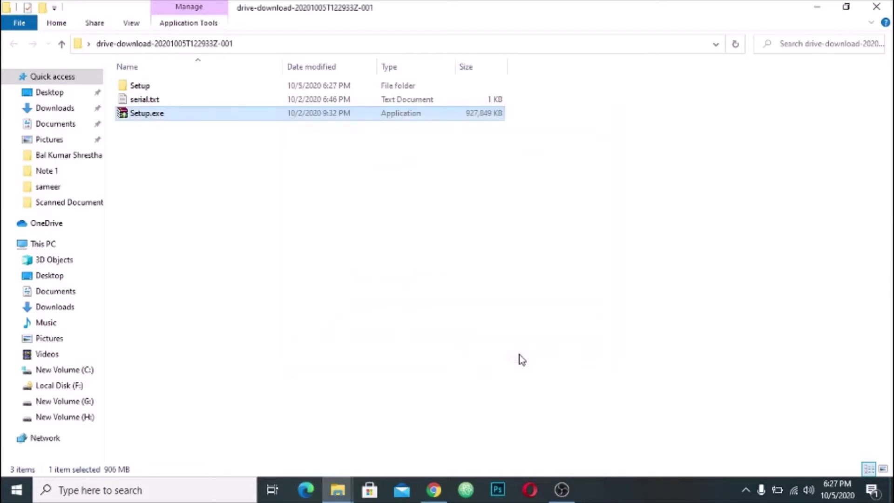
# - Launch the IBM SPSS Statistics 20 installer by running setup.exe from the extracted Setup folder
pyautogui.doubleClick(147, 85)
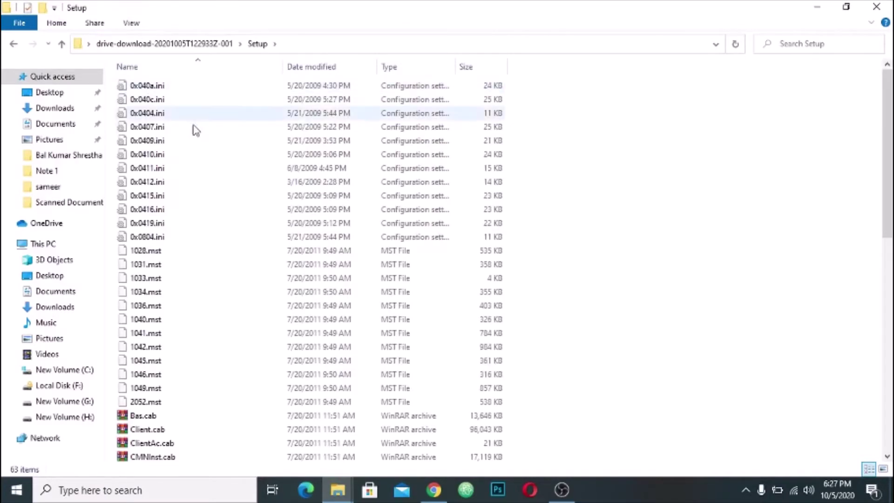
pyautogui.scroll(-12, 210, 274)
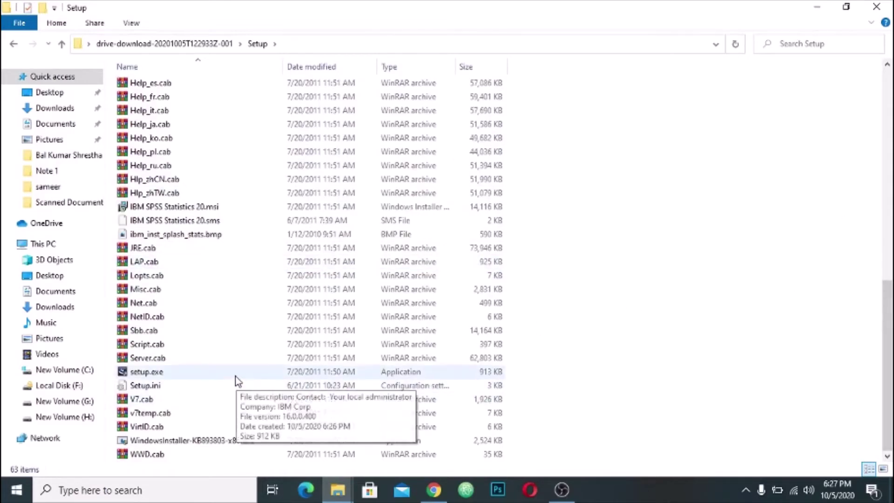
pyautogui.doubleClick(240, 372)
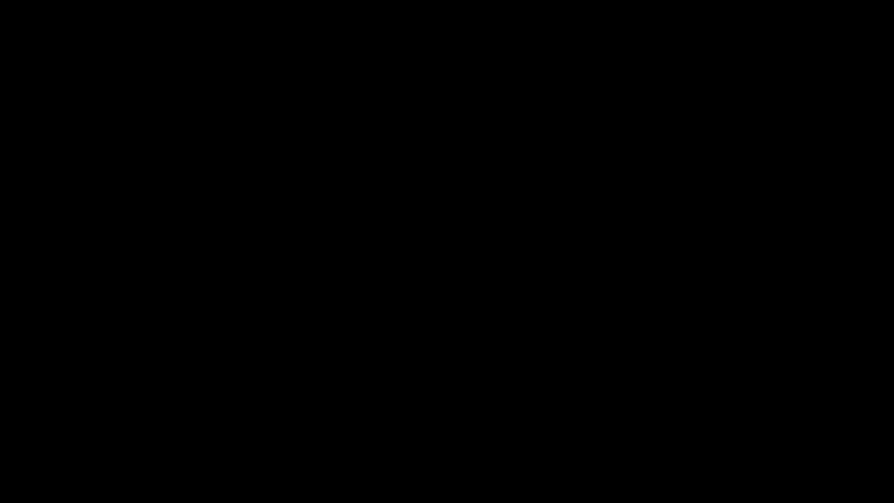
pyautogui.click(371, 329)
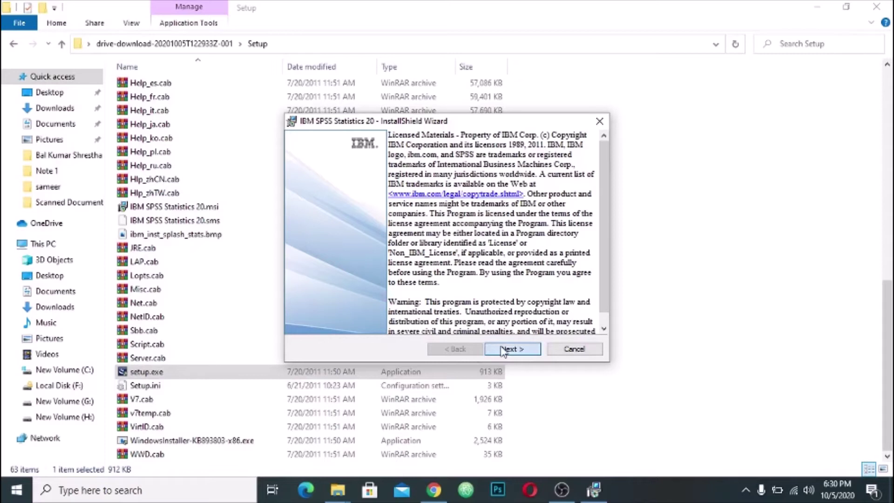
# - Choose the single user license in the installation wizard and accept the license agreement
pyautogui.click(503, 350)
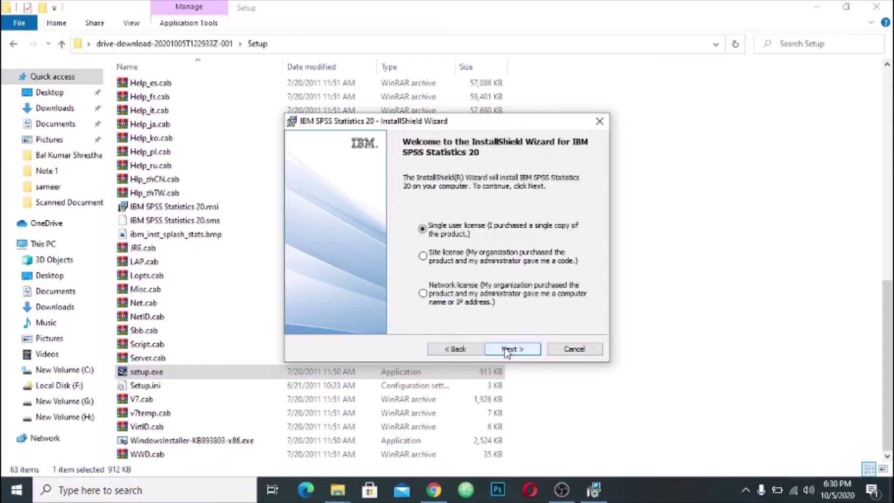
pyautogui.click(506, 349)
pyautogui.hotkey('alt', 'a')
pyautogui.click(510, 350)
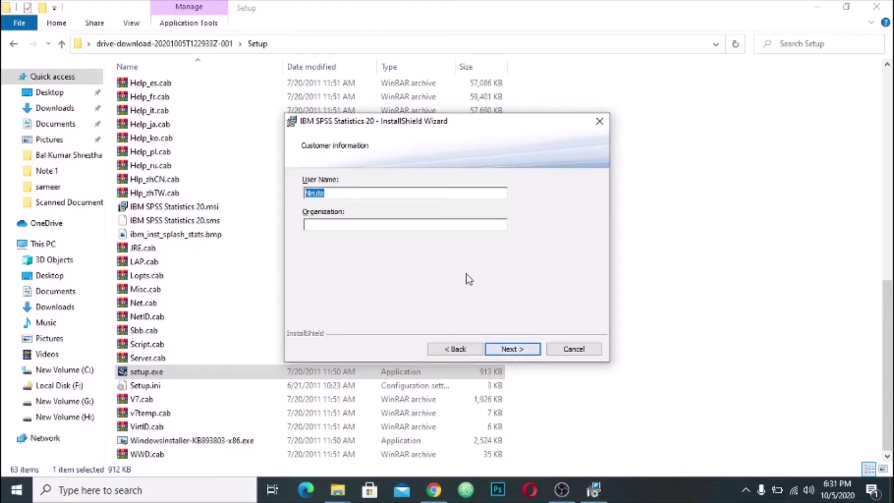
# - Enter the user's name and install with the default help language and destination folder C:\Program Files (x86)\IBM\SPSS\Statistics\20\
pyautogui.write('niru')
pyautogui.click(513, 349)
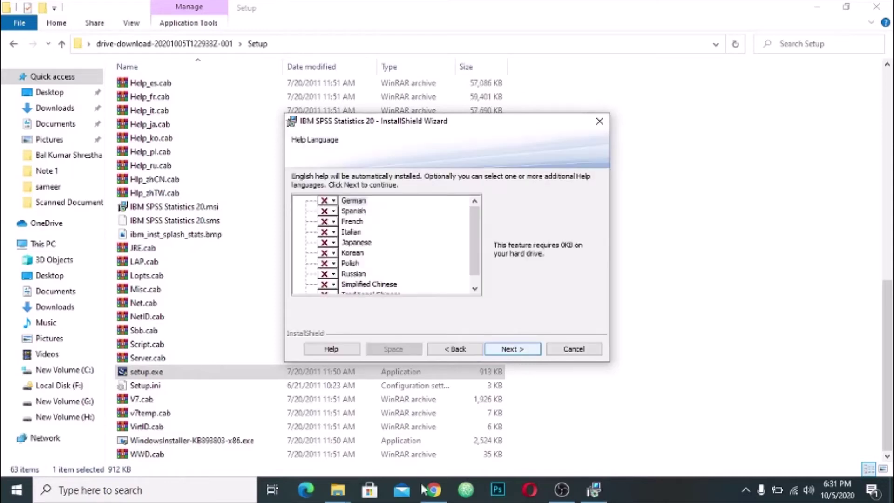
pyautogui.click(516, 350)
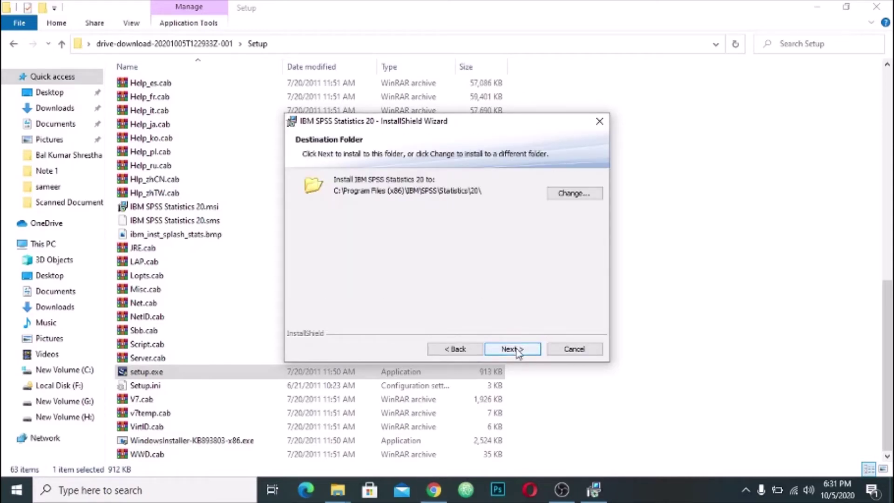
pyautogui.click(517, 350)
pyautogui.click(516, 349)
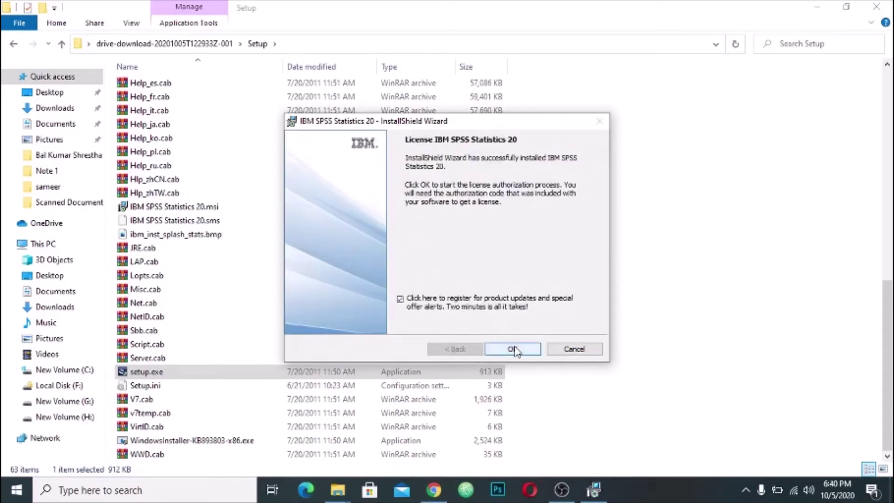
# - Start product authorization with License my product now and enter the authorization code copied from serial.txt
pyautogui.click(513, 349)
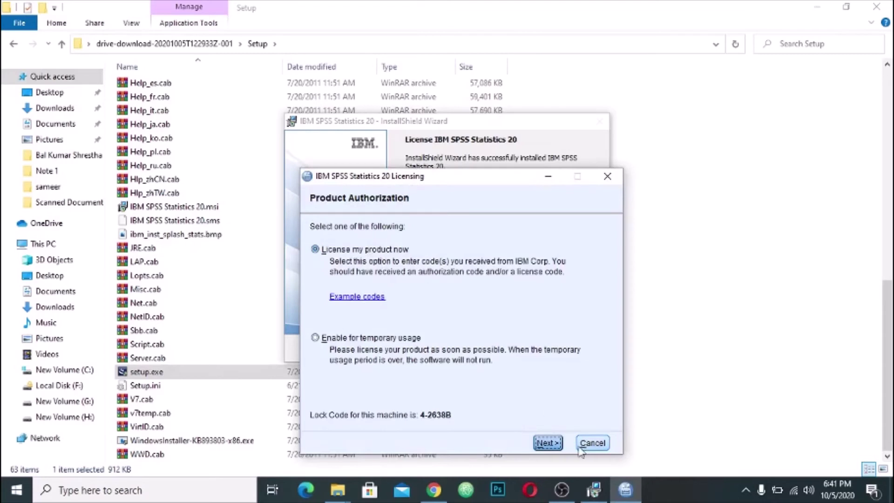
pyautogui.click(552, 444)
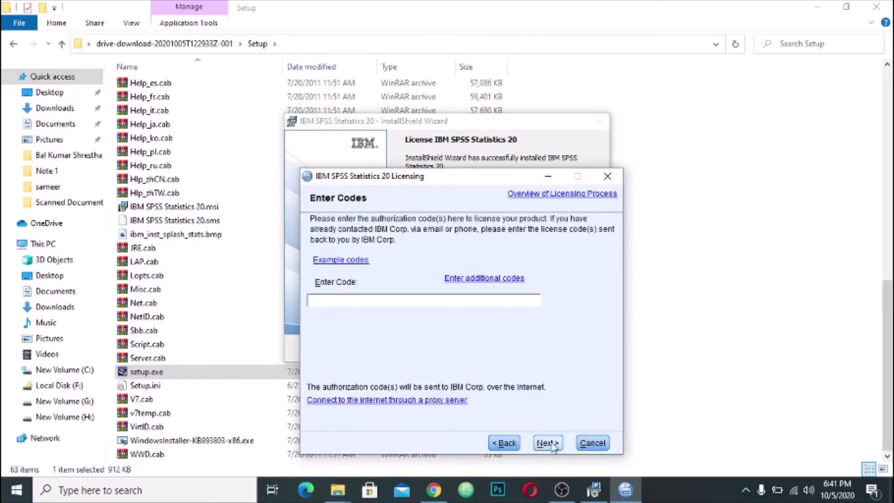
pyautogui.click(180, 43)
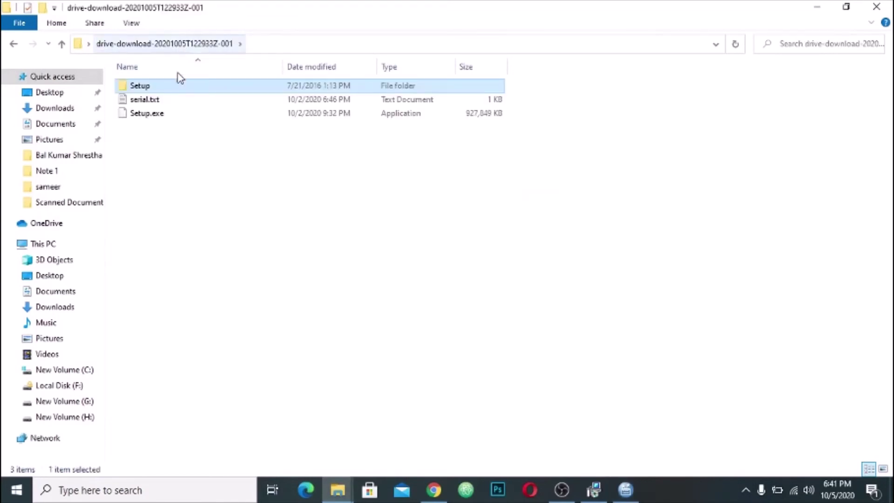
pyautogui.doubleClick(167, 101)
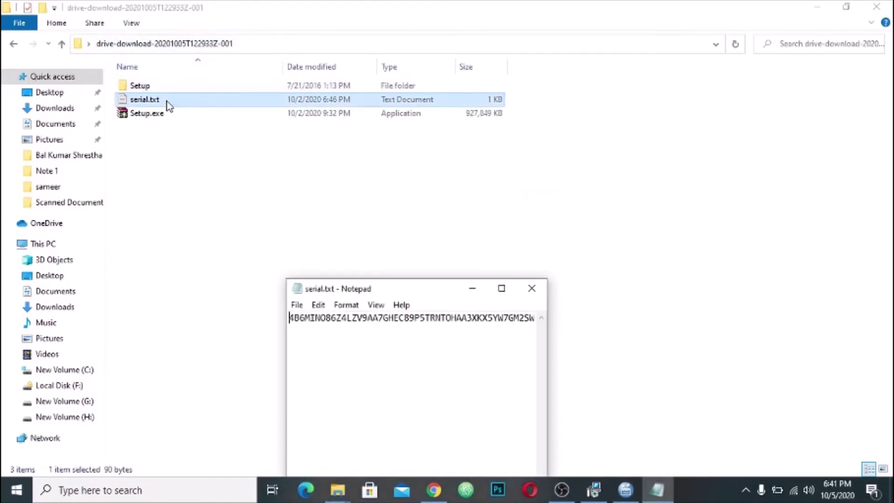
pyautogui.hotkey('ctrl', 'a')
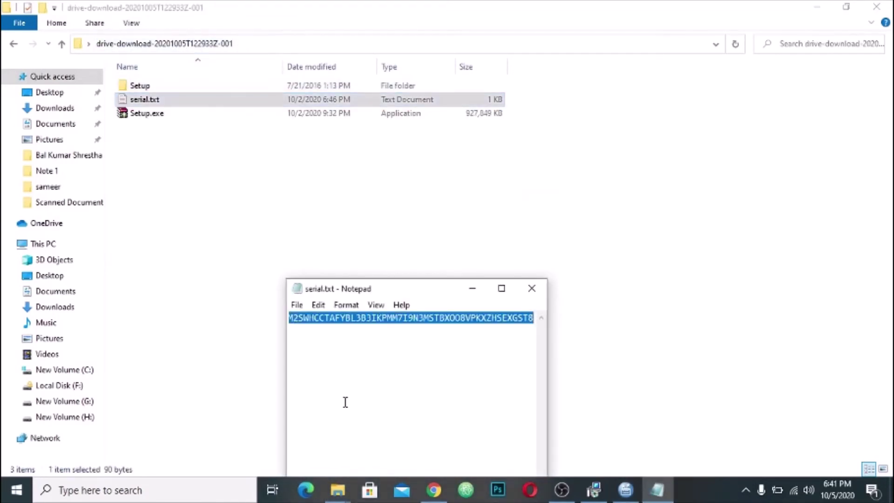
pyautogui.click(637, 498)
pyautogui.click(494, 302)
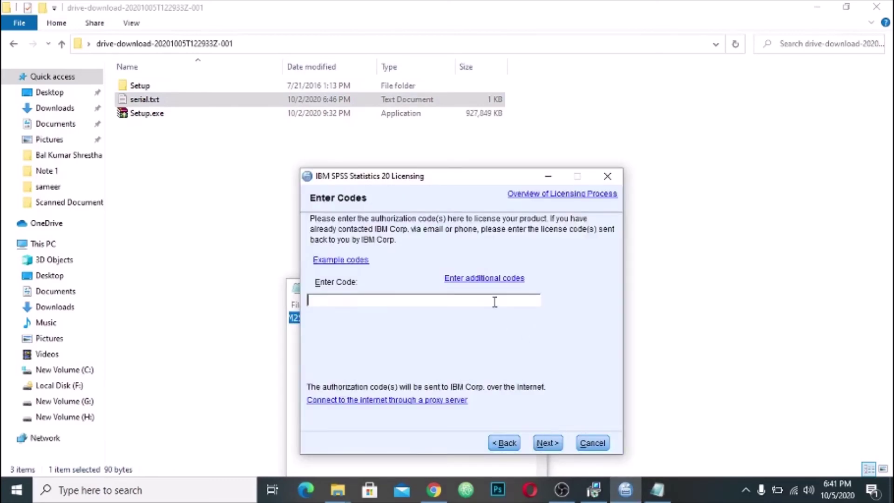
pyautogui.hotkey('ctrl', 'v')
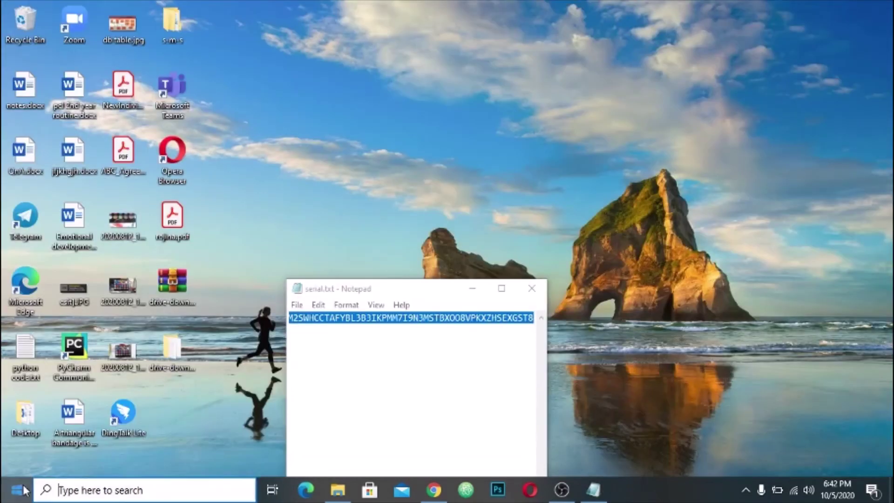
# - Open the file location of the IBM SPSS Statistics 20 entry among the recently added programs
pyautogui.click(25, 491)
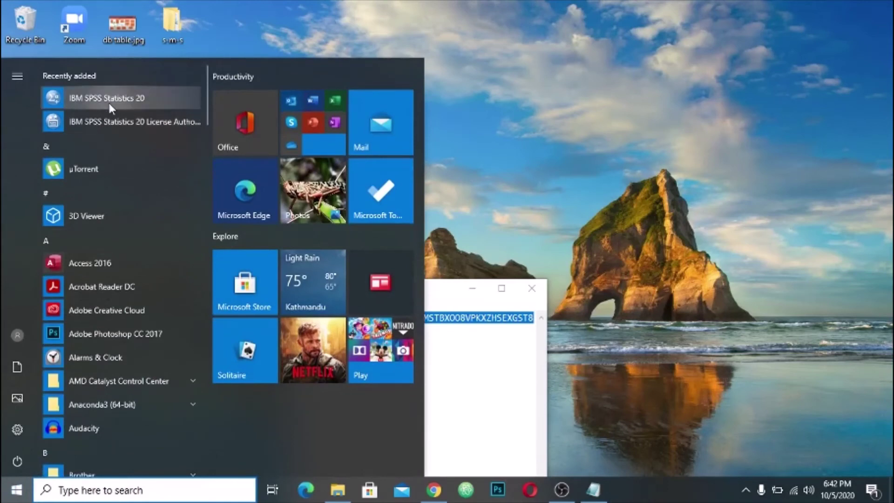
pyautogui.rightClick(116, 102)
pyautogui.moveTo(158, 135)
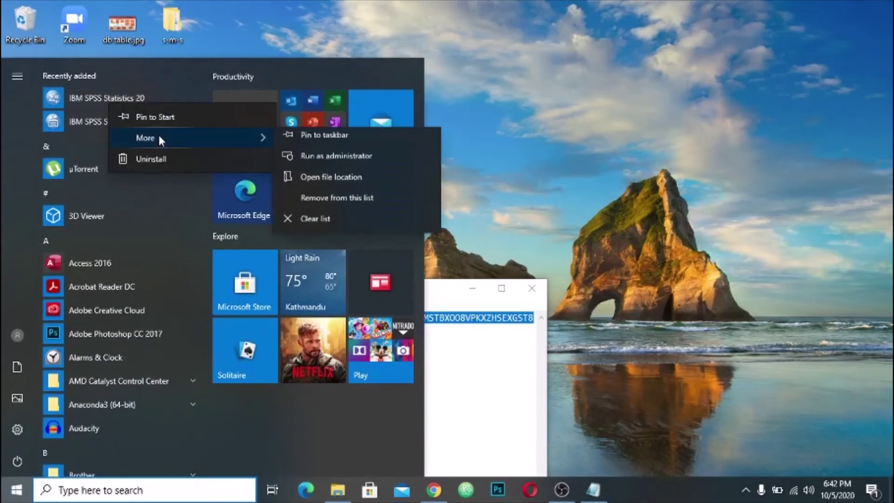
pyautogui.click(343, 186)
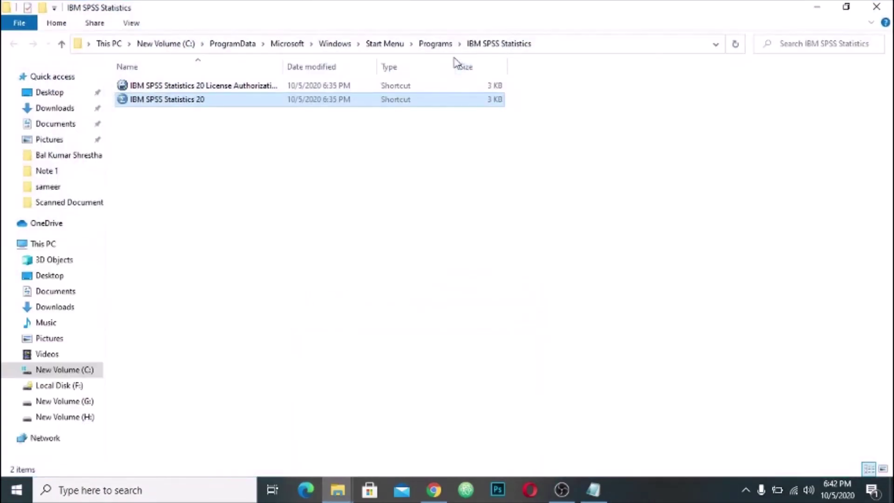
# - Copy the IBM SPSS Statistics 20 shortcut from its program folder to the desktop and close serial.txt
pyautogui.doubleClick(191, 99)
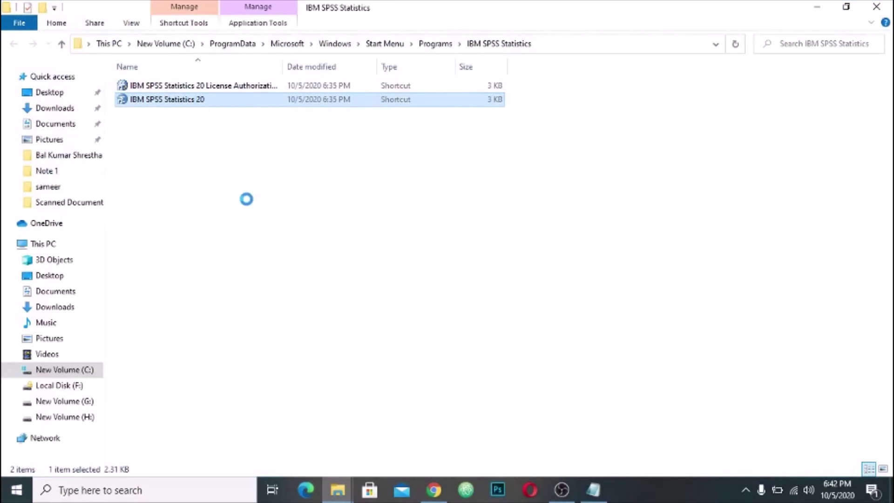
pyautogui.hotkey('shift', 'F10')
pyautogui.click(233, 373)
pyautogui.click(877, 5)
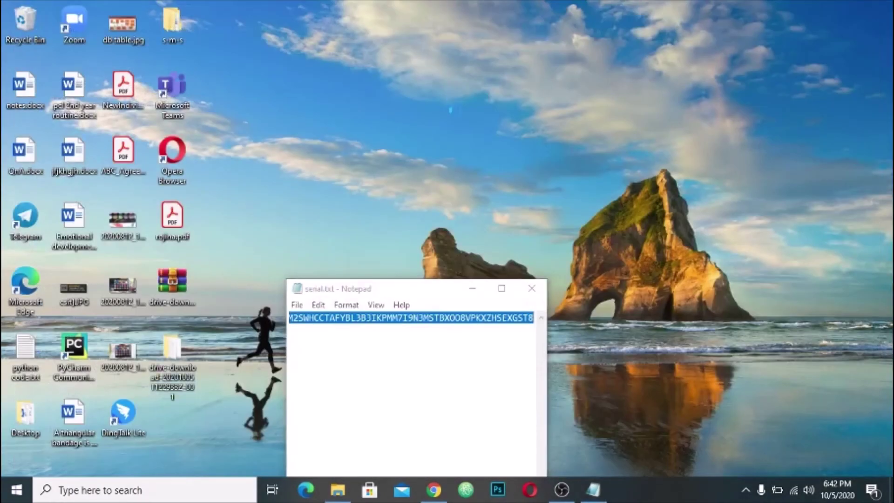
pyautogui.rightClick(427, 65)
pyautogui.moveTo(457, 112)
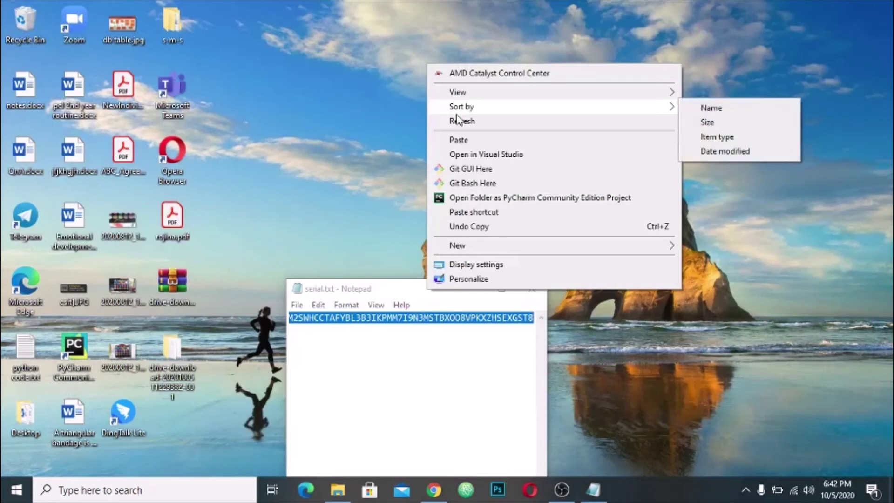
pyautogui.click(459, 140)
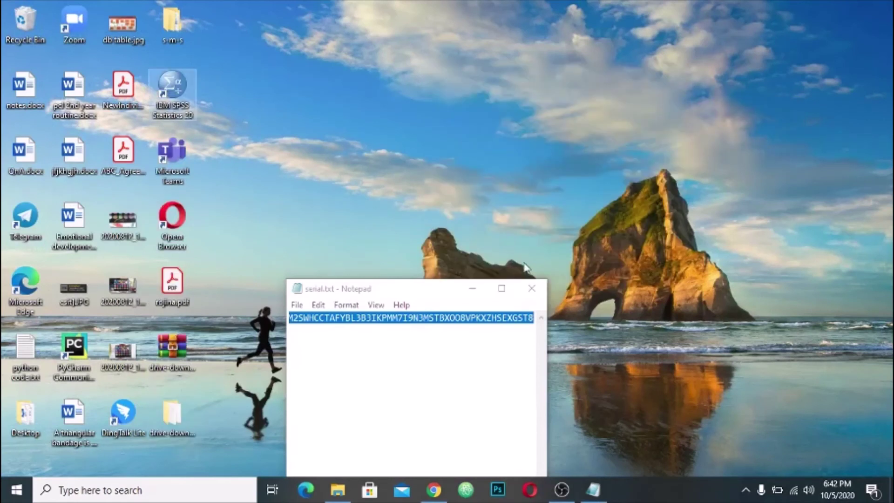
pyautogui.click(533, 289)
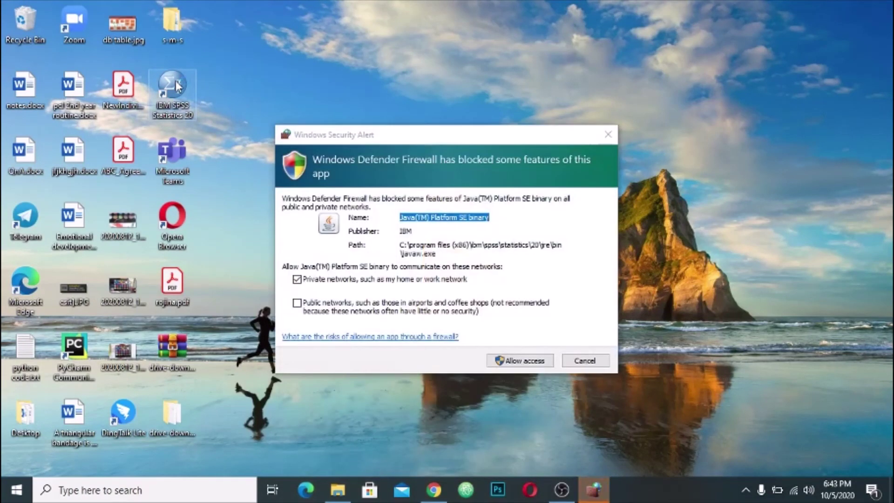
# - Allow Java(TM) Platform SE binary through the firewall on private networks and dismiss the SPSS startup dialog
pyautogui.click(524, 361)
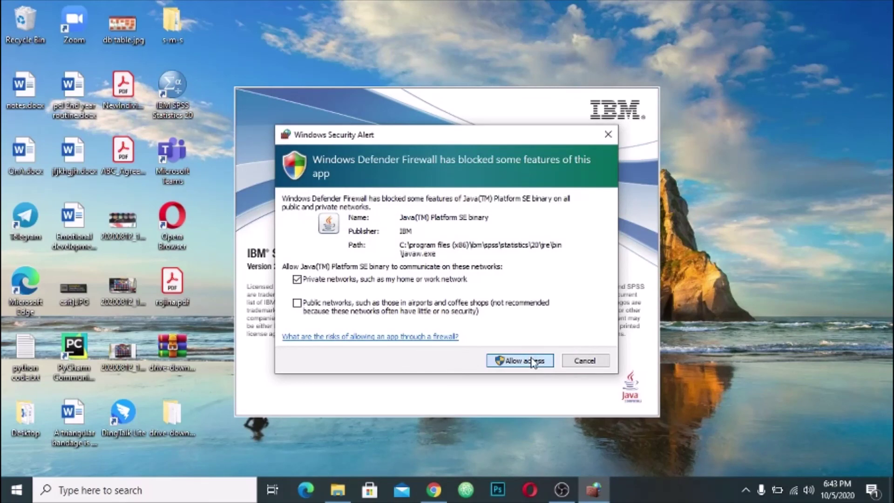
pyautogui.click(532, 361)
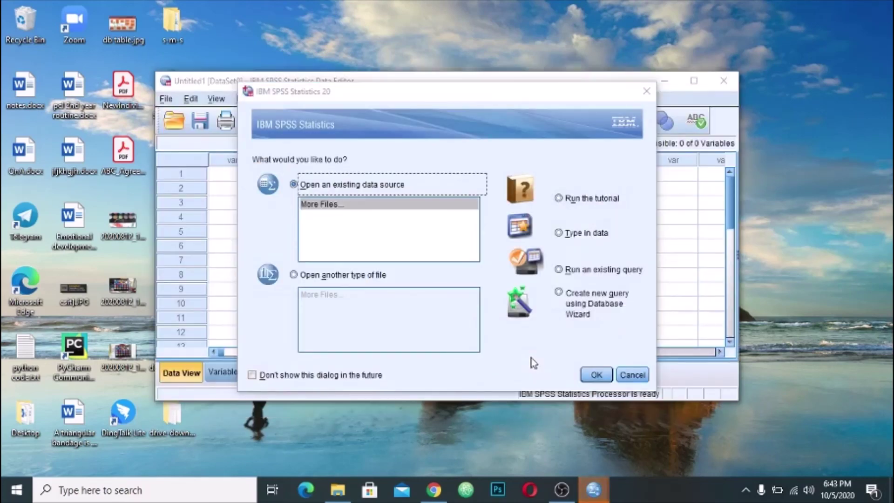
pyautogui.click(626, 378)
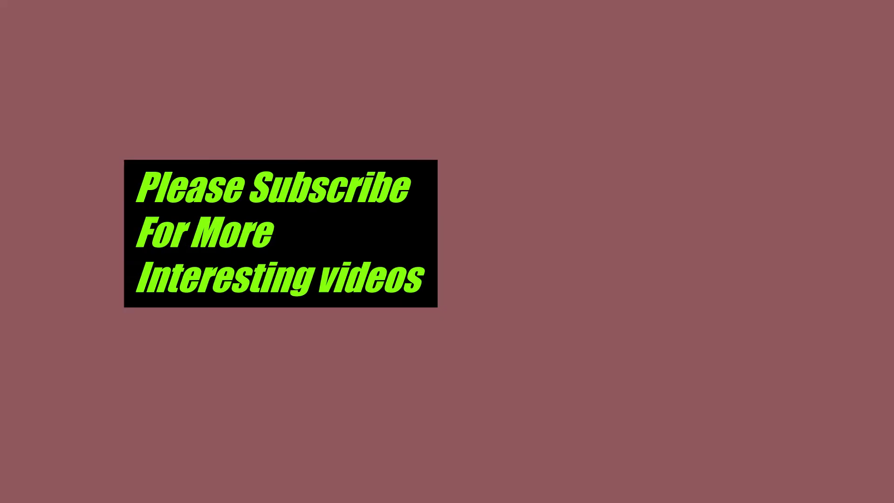